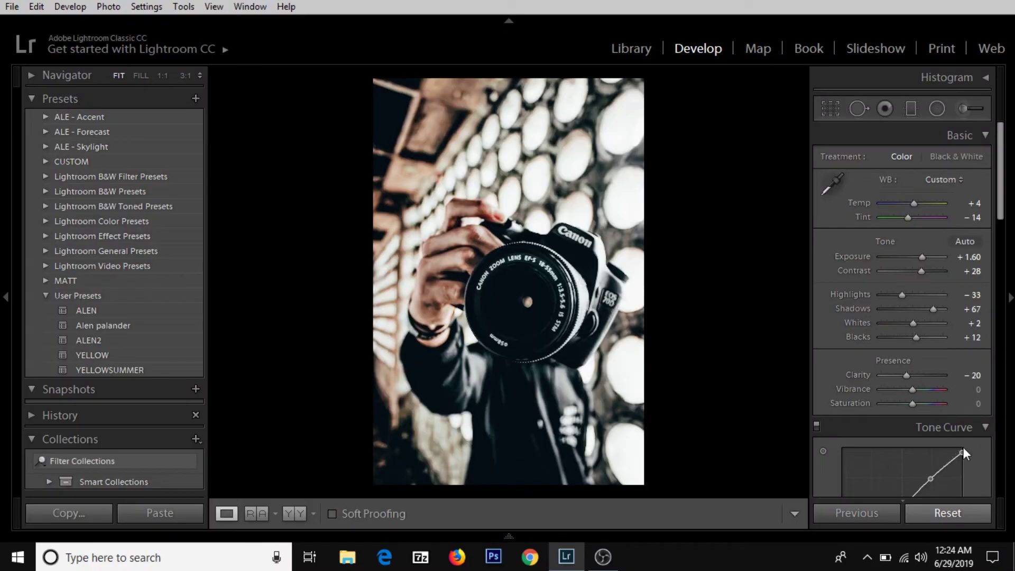
Reset the camera photo and reapply the Alen palander preset (Exposure +1.60, Shadows +67).
left_click(932, 520)
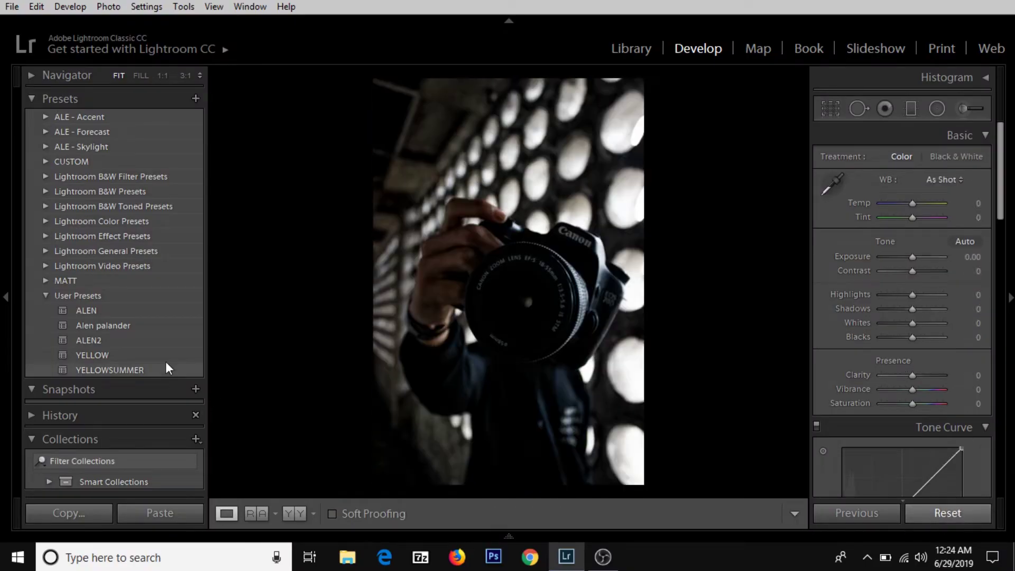
left_click(98, 326)
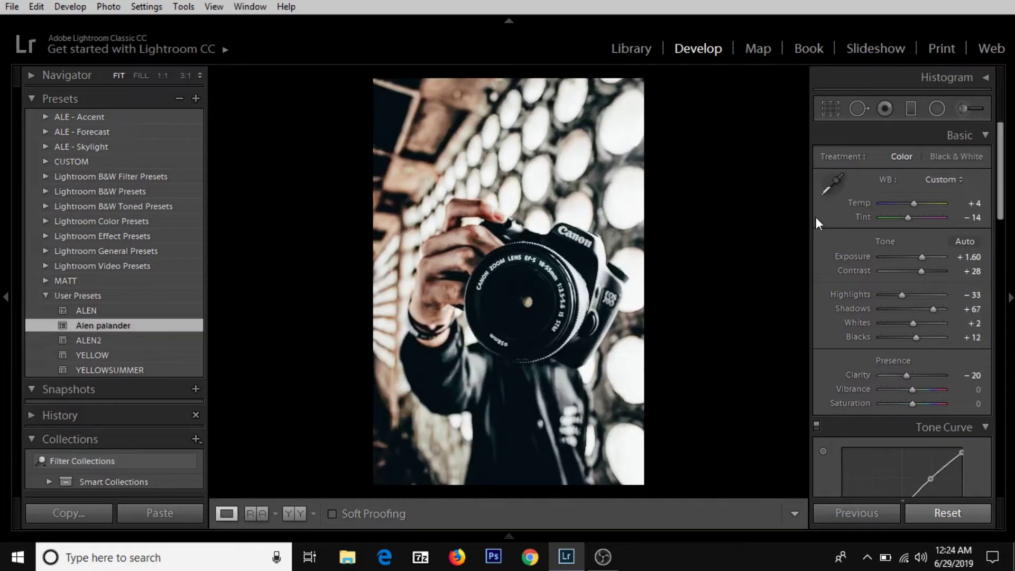
scroll(915, 287, "down", 1)
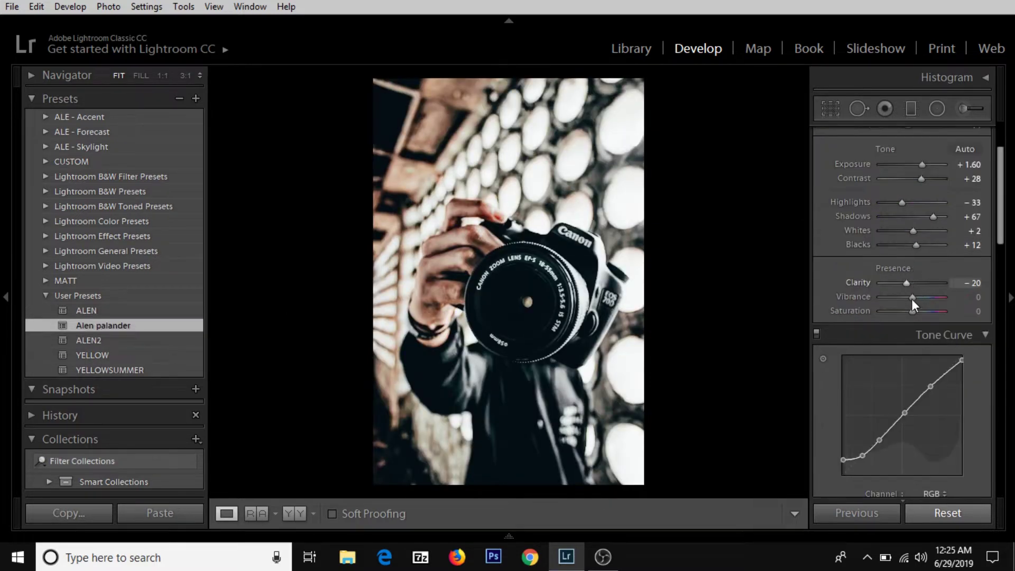
scroll(920, 317, "down", 3)
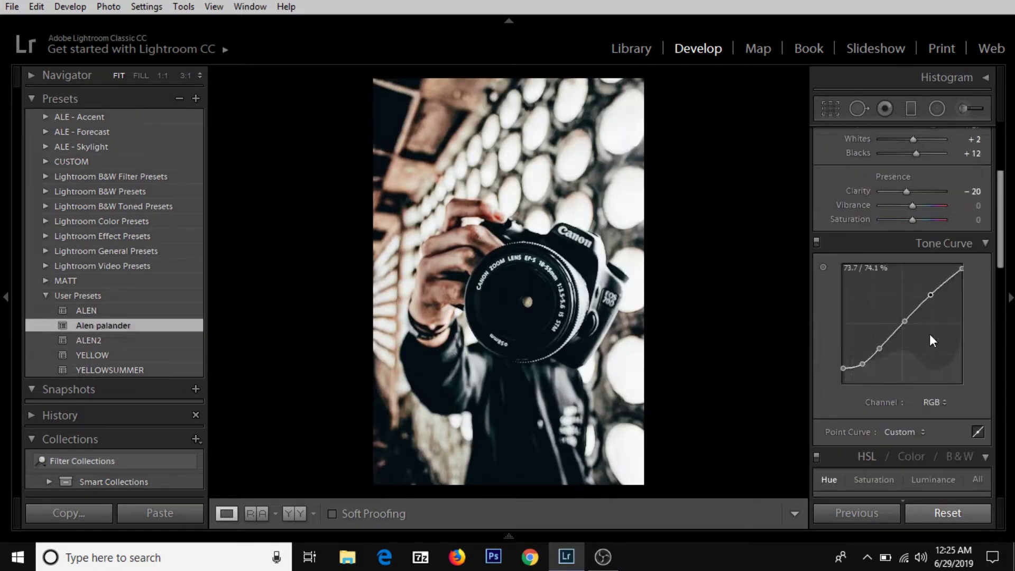
left_click(816, 243)
scroll(920, 260, "down", 3)
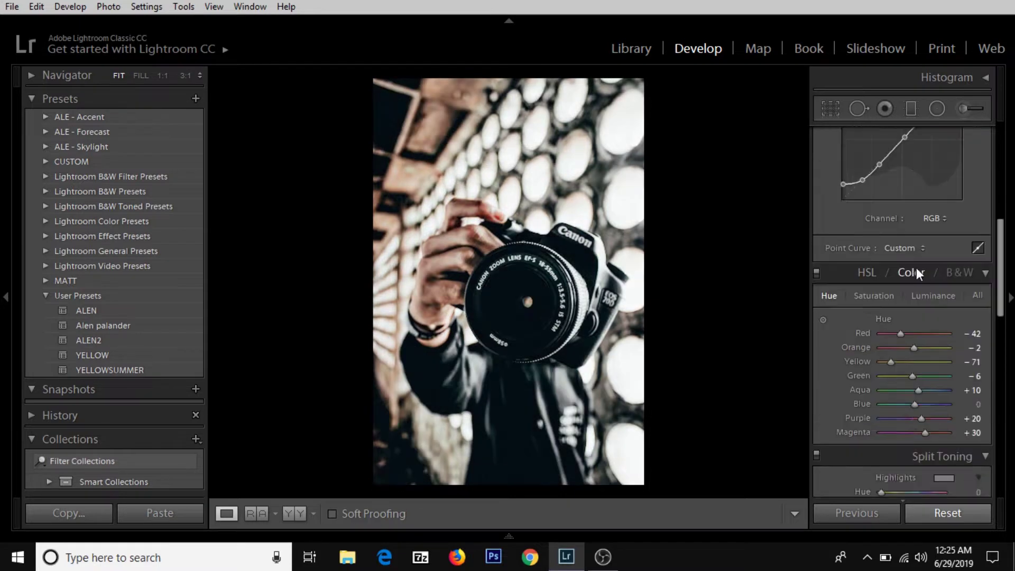
left_click(813, 278)
left_click(814, 278)
left_click(864, 295)
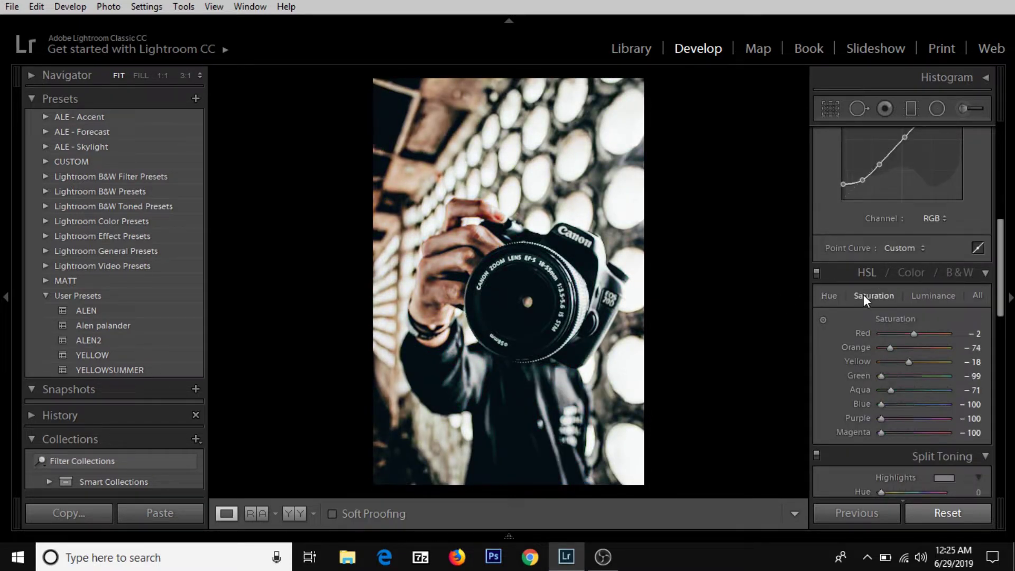
left_click(922, 295)
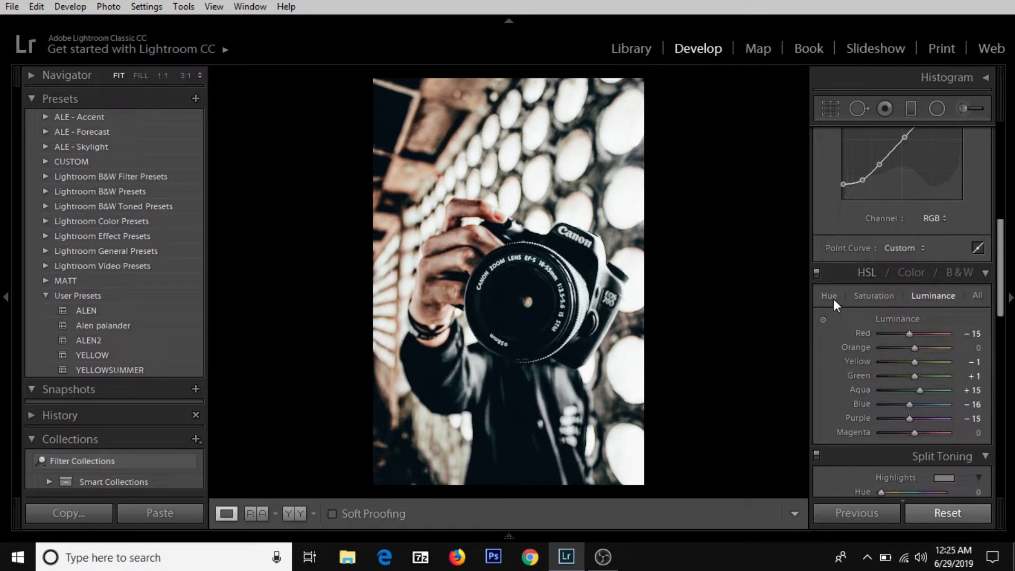
scroll(849, 285, "down", 2)
scroll(848, 281, "down", 2)
scroll(862, 272, "down", 2)
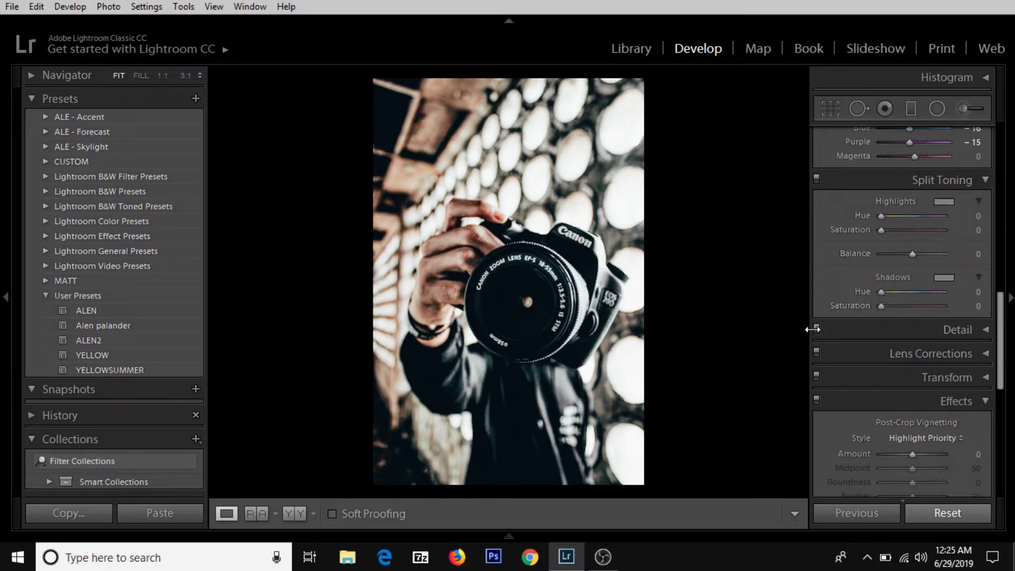
scroll(816, 333, "down", 2)
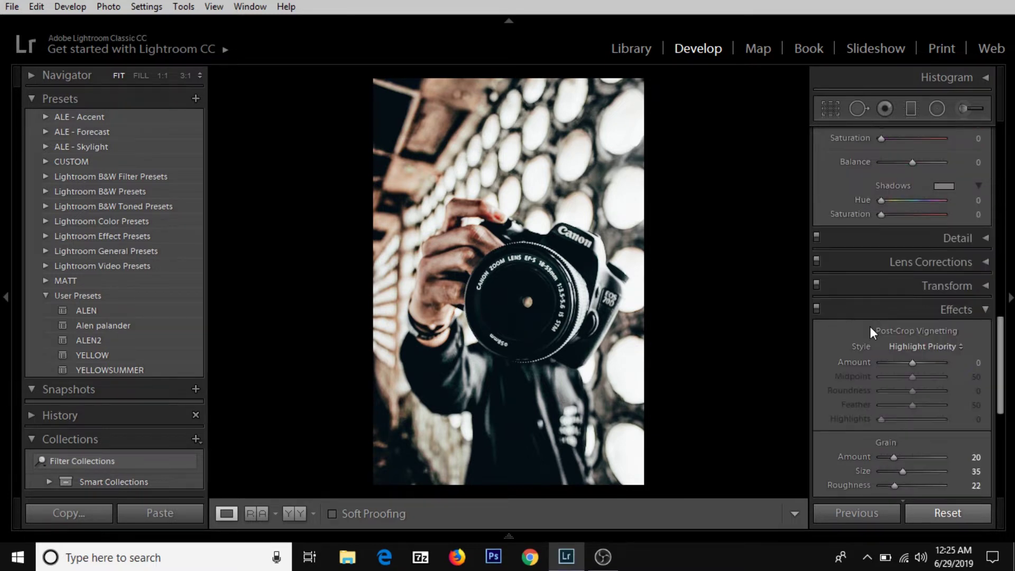
scroll(870, 325, "down", 2)
scroll(904, 290, "down", 2)
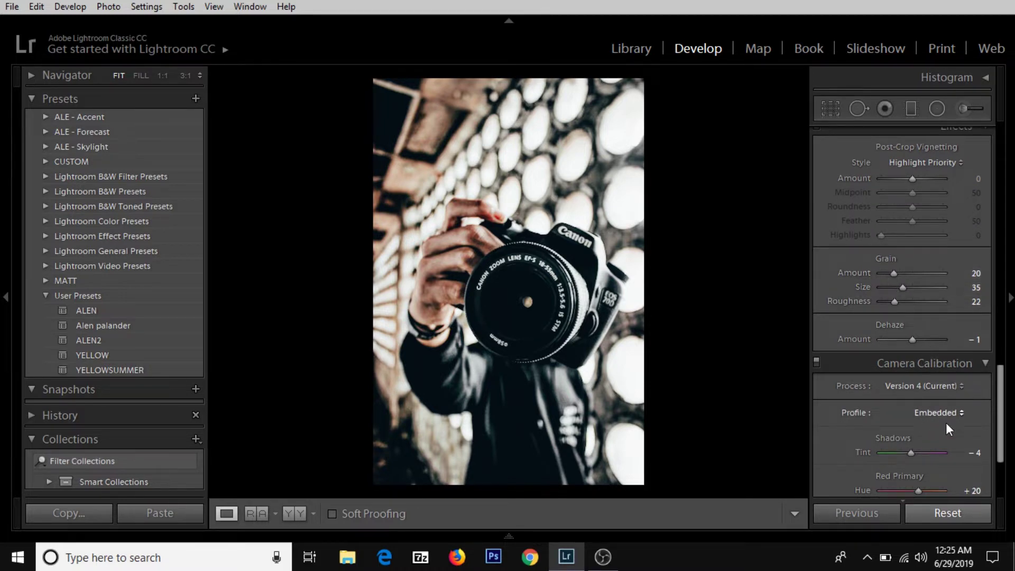
scroll(949, 423, "down", 2)
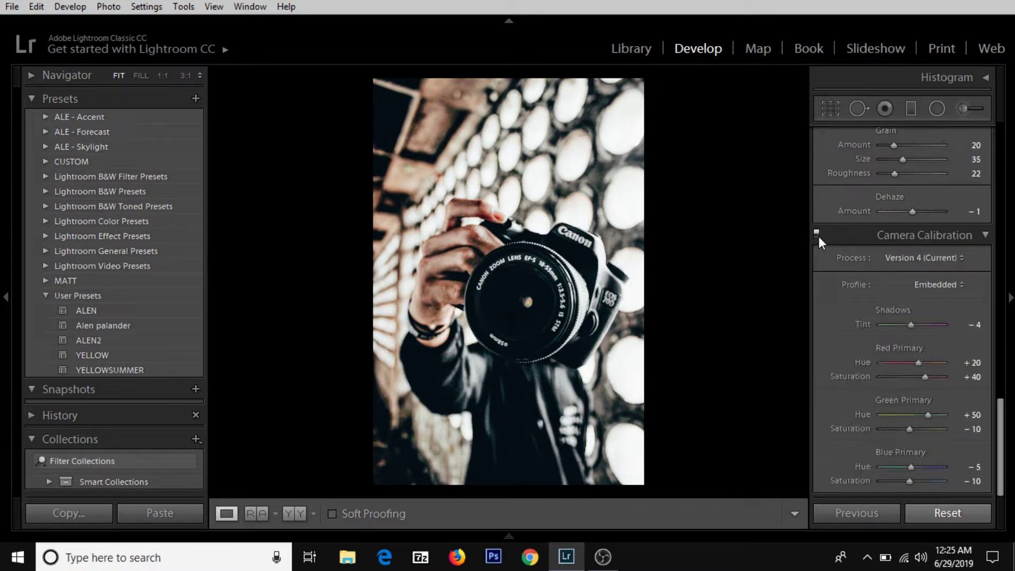
scroll(840, 317, "up", 2)
scroll(848, 348, "up", 2)
scroll(845, 272, "up", 4)
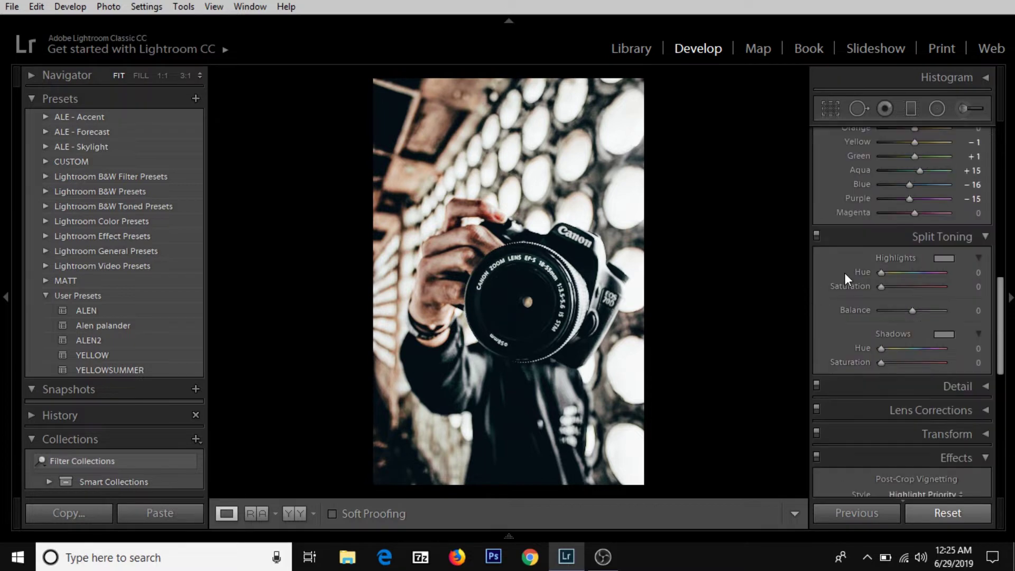
scroll(844, 273, "up", 3)
scroll(845, 271, "up", 5)
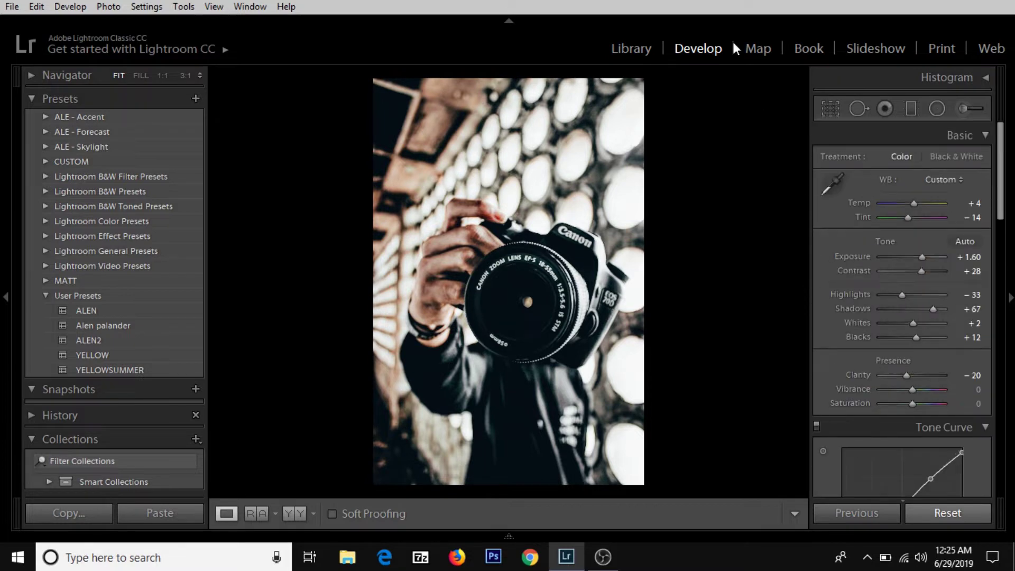
Open the car interior photo (thumbnail 3) in Develop, compare before/after, and reset it.
left_click(621, 49)
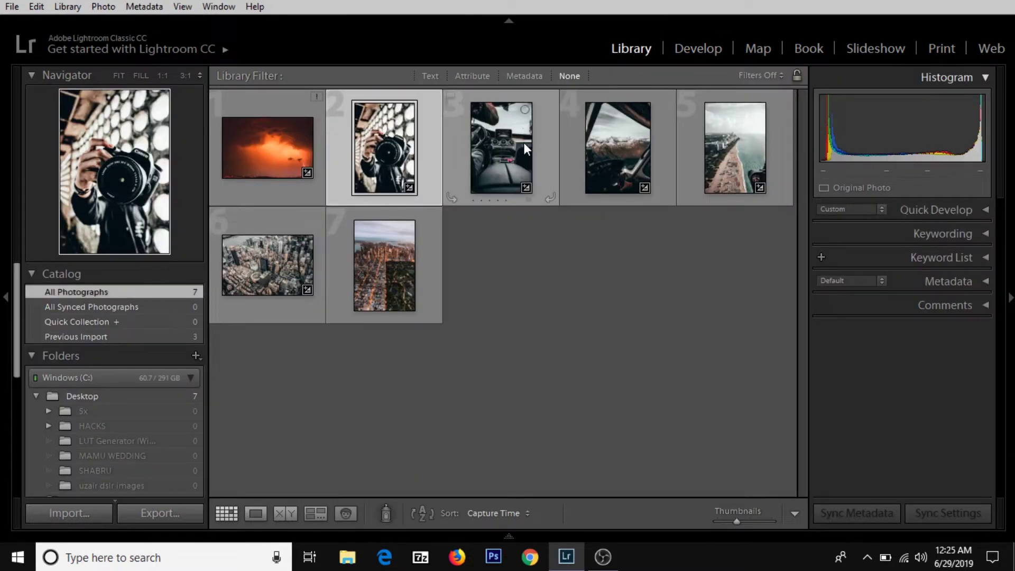
left_click(524, 141)
left_click(685, 50)
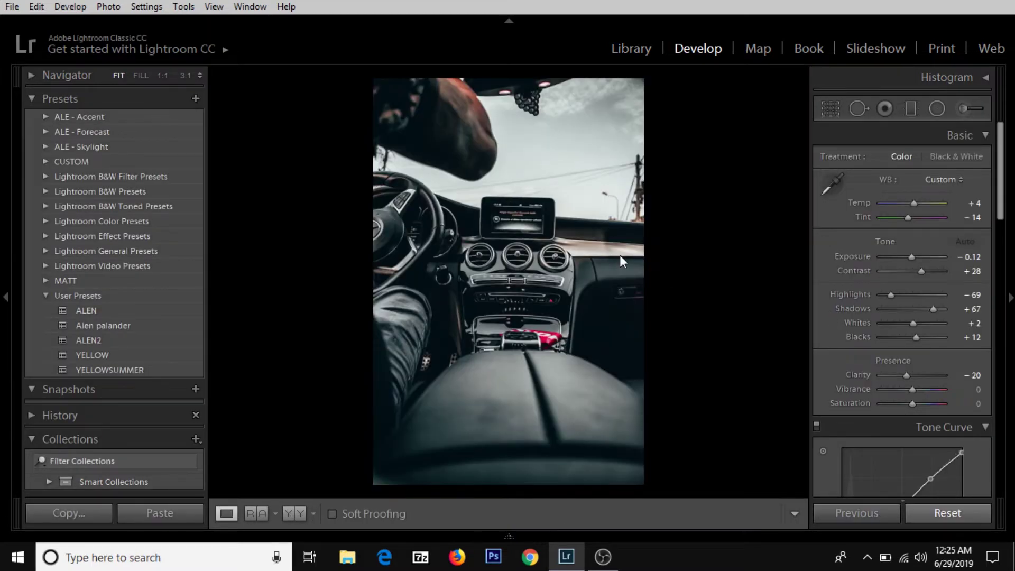
key("backslash")
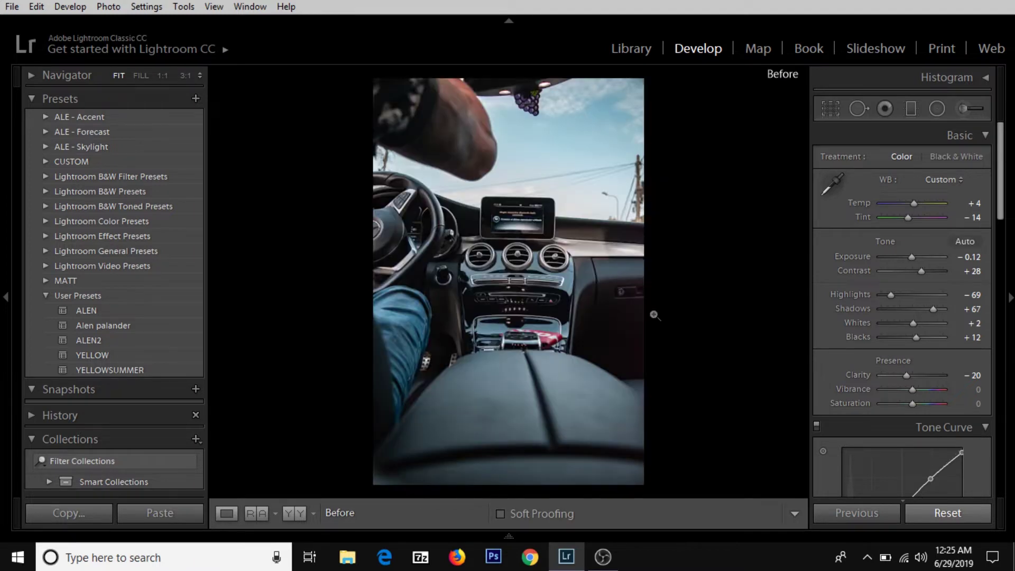
key("backslash")
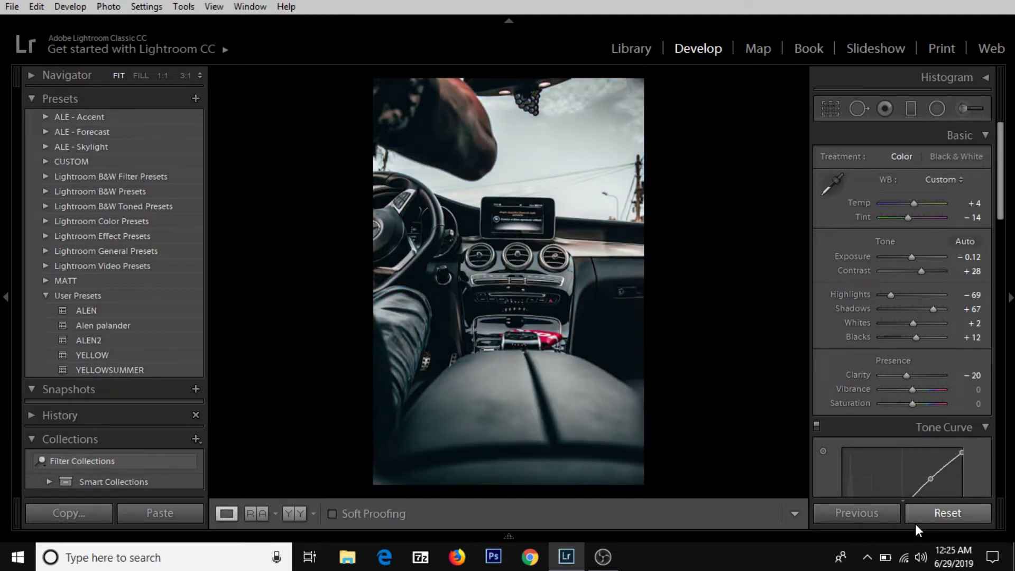
left_click(927, 511)
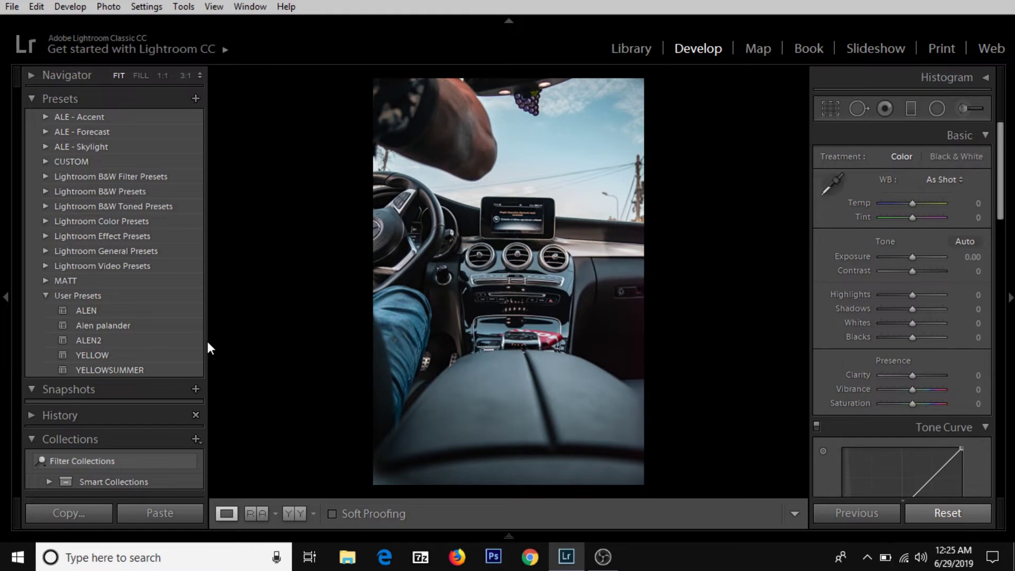
Apply Alen palander to the car photo with Exposure -0.36, Highlights -93, and a tweaked tone-curve black point.
left_click(146, 324)
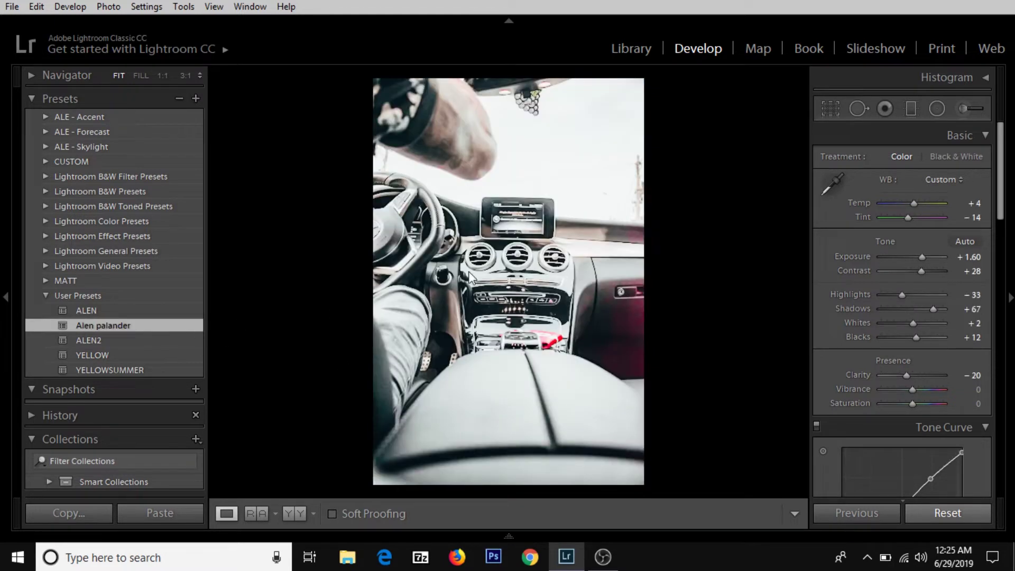
left_click_drag(921, 258, 909, 259)
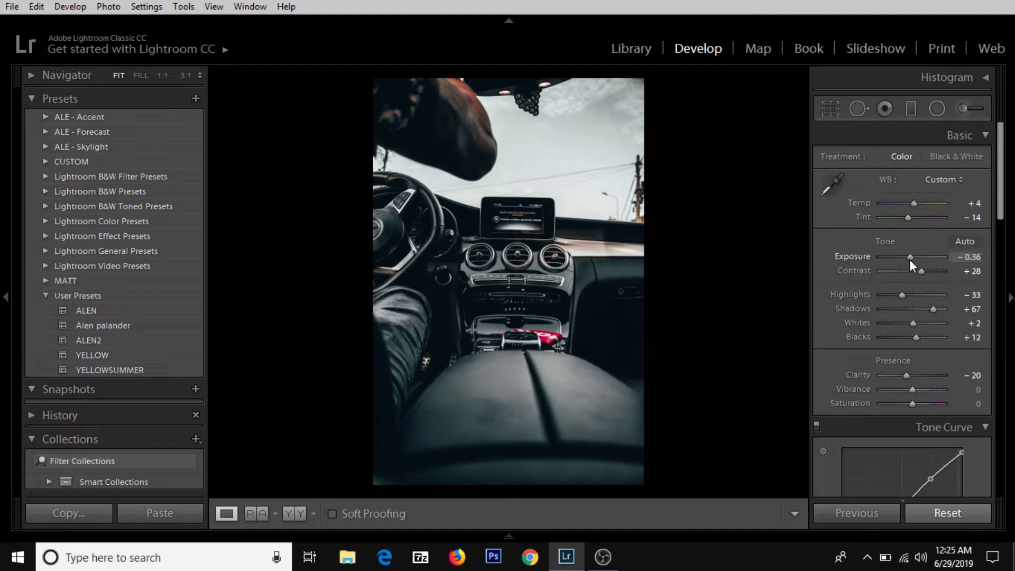
left_click_drag(898, 295, 870, 294)
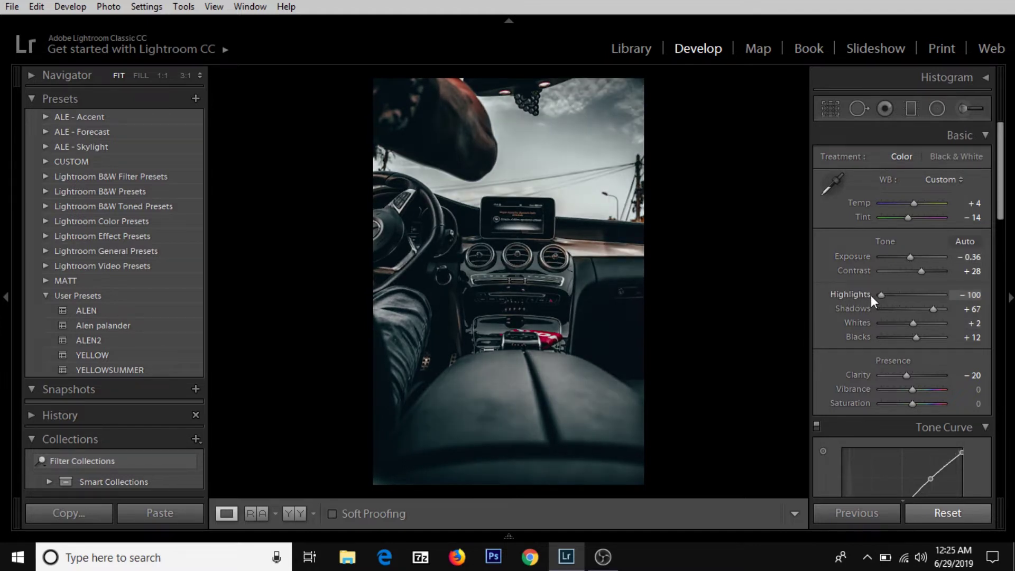
left_click_drag(876, 296, 880, 297)
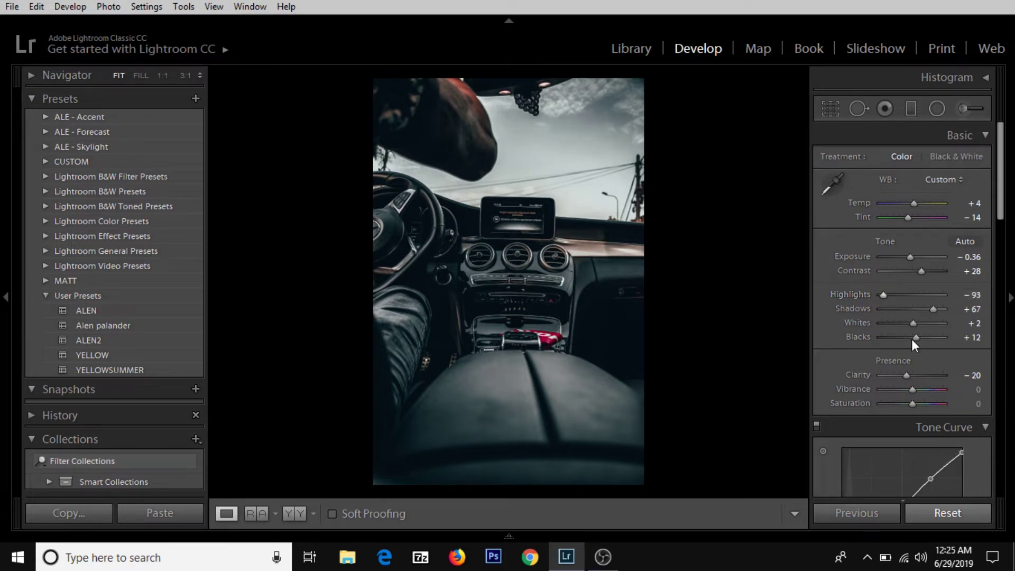
scroll(922, 353, "down", 3)
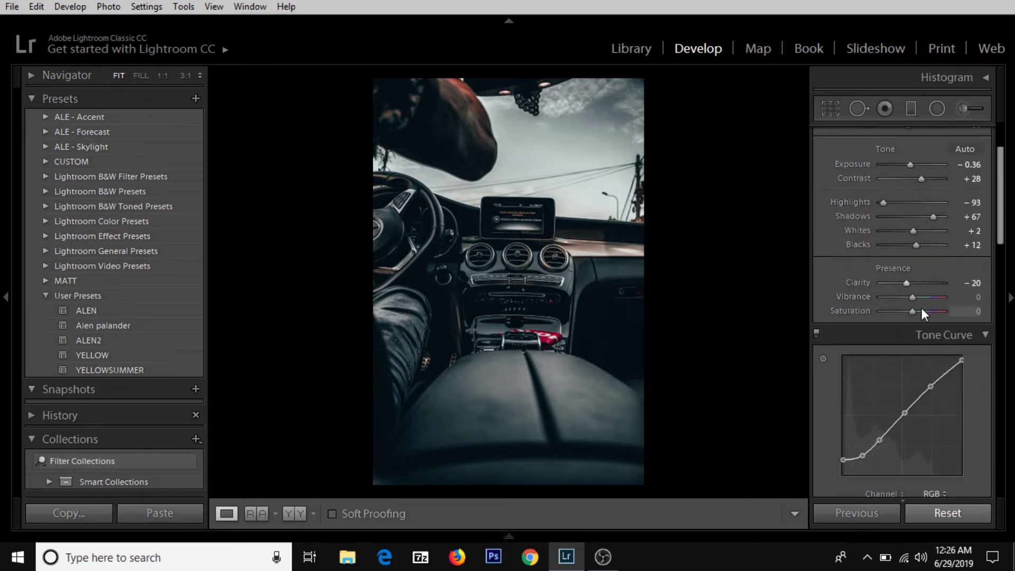
scroll(875, 402, "down", 3)
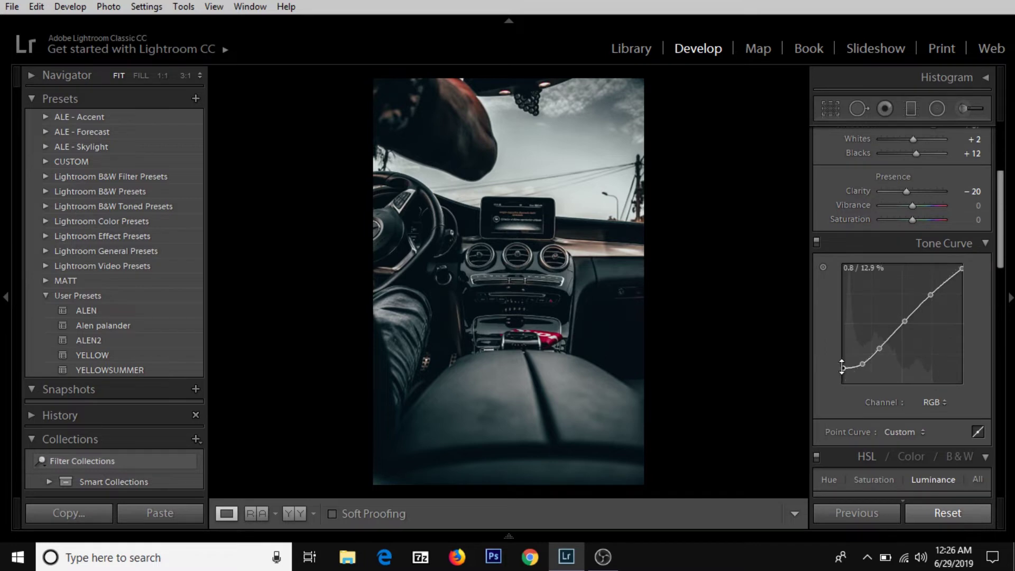
left_click_drag(839, 368, 841, 365)
Open the helicopter cockpit photo (thumbnail 4) in Develop.
scroll(902, 347, "down", 5)
scroll(873, 333, "down", 3)
scroll(873, 332, "down", 5)
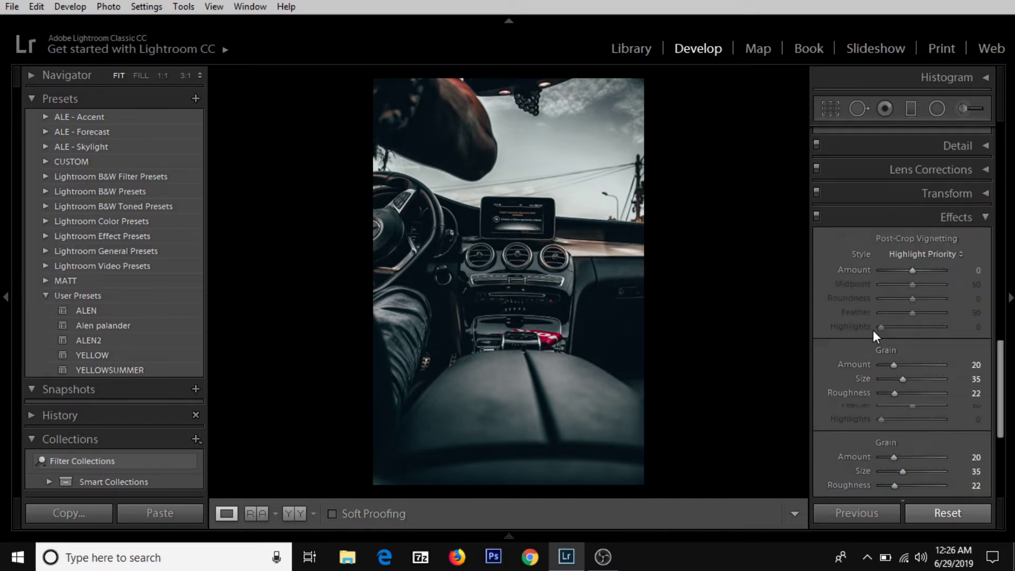
scroll(873, 330, "down", 3)
scroll(873, 330, "up", 3)
scroll(869, 317, "up", 8)
scroll(867, 314, "up", 5)
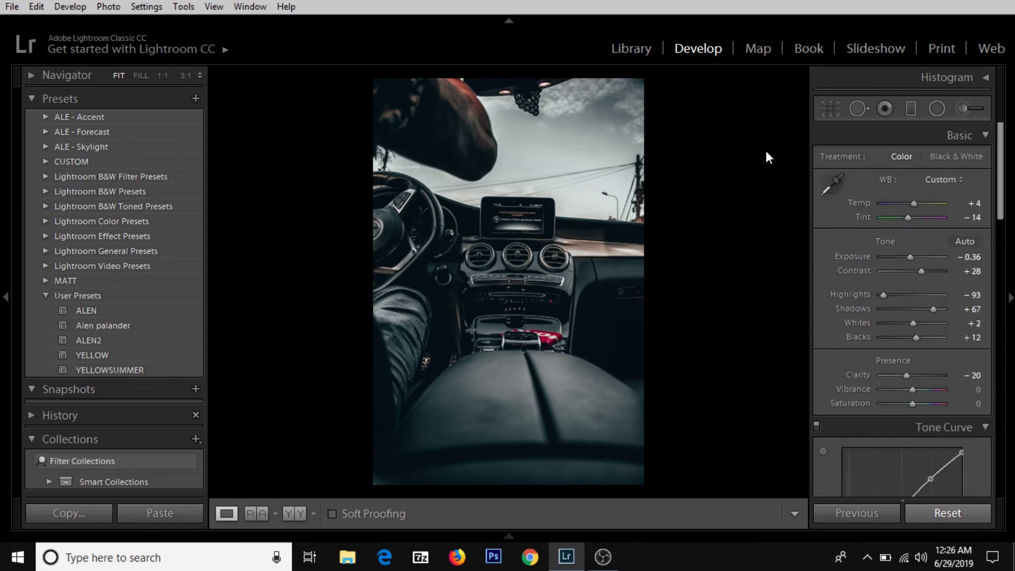
left_click(626, 49)
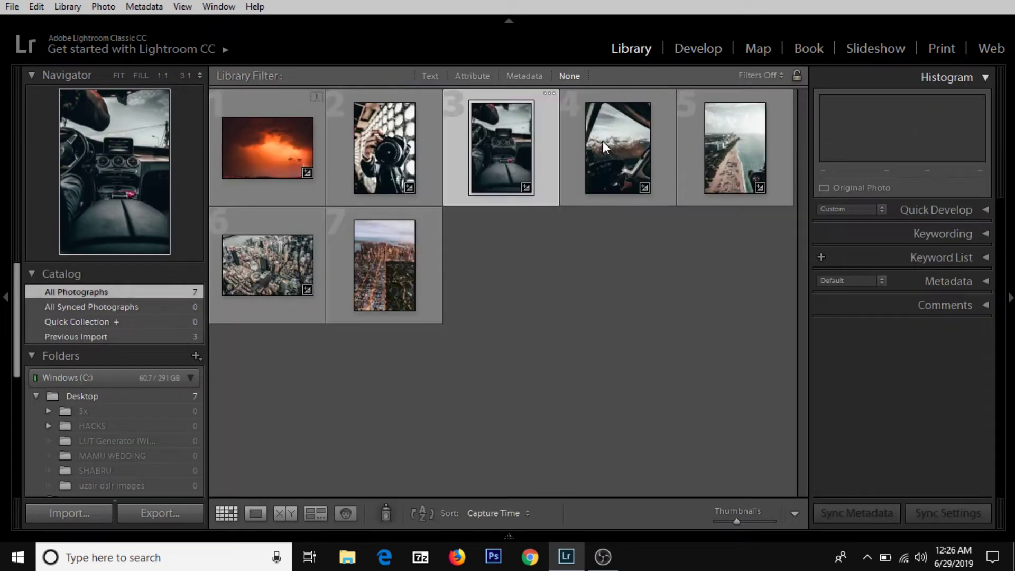
left_click(684, 50)
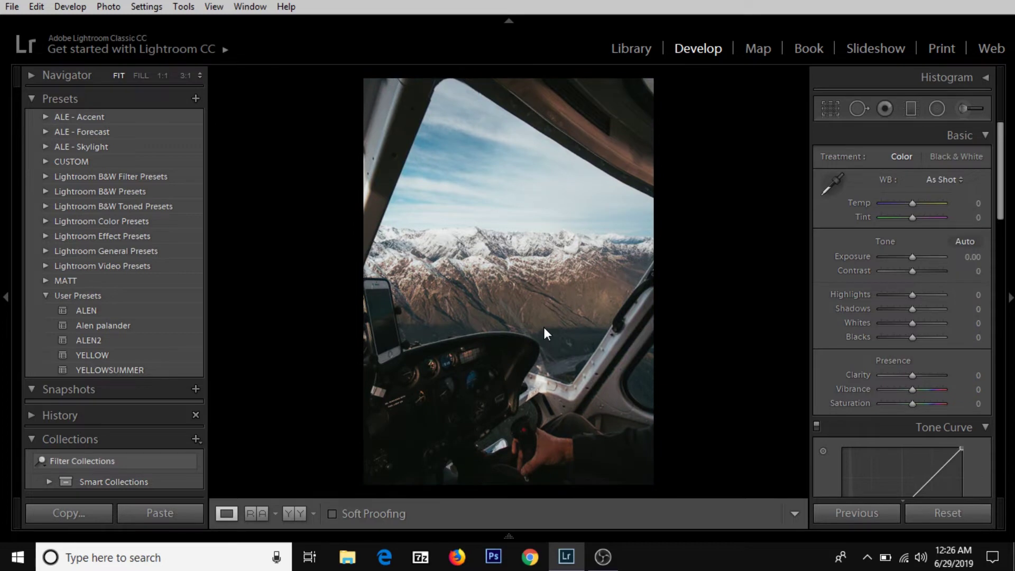
Apply the custom user preset to the cockpit mountain photo with Exposure -0.12 and Highlights -100.
left_click(99, 328)
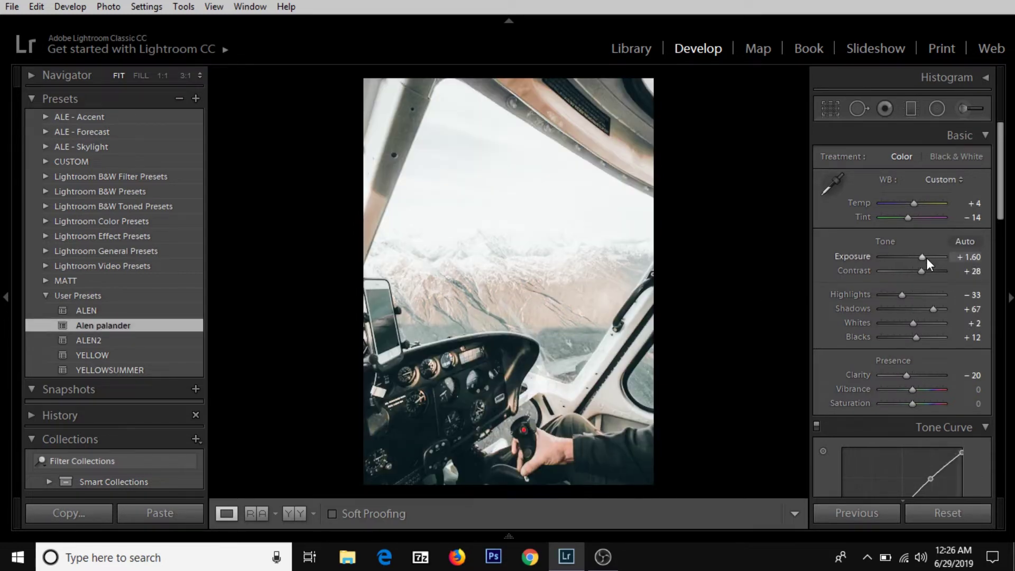
left_click_drag(921, 256, 912, 257)
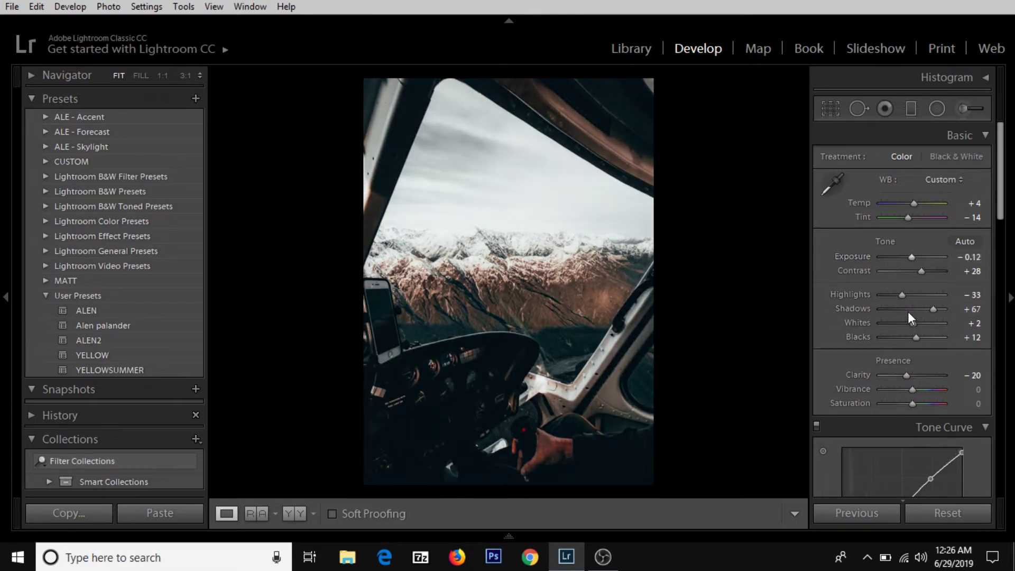
left_click_drag(902, 294, 878, 299)
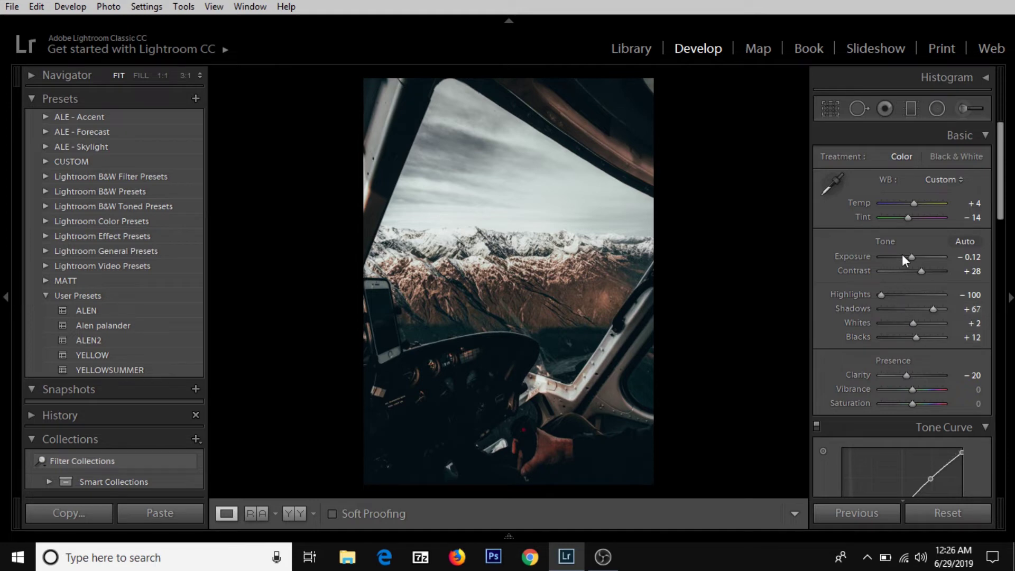
scroll(919, 342, "down", 5)
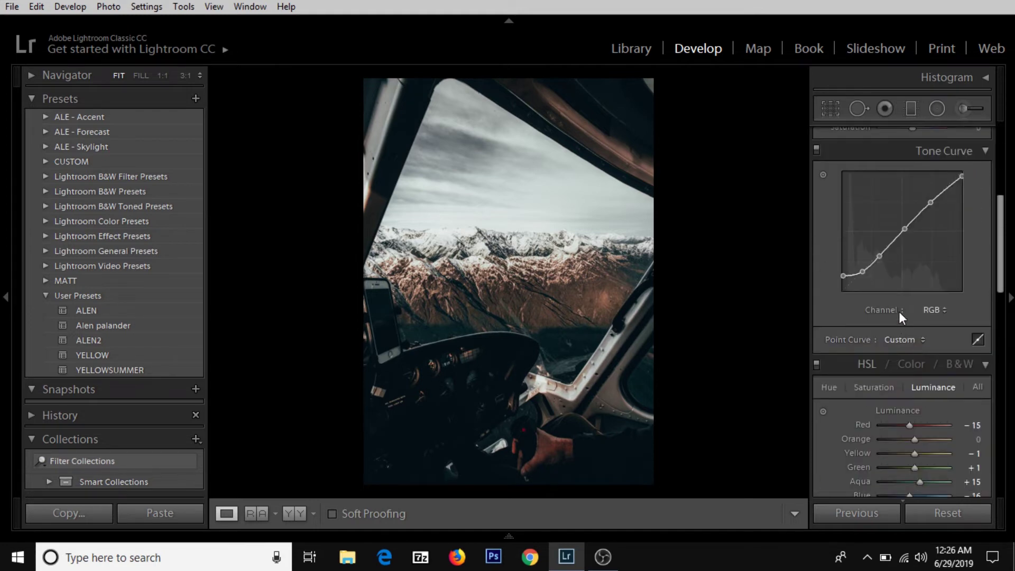
scroll(899, 312, "down", 3)
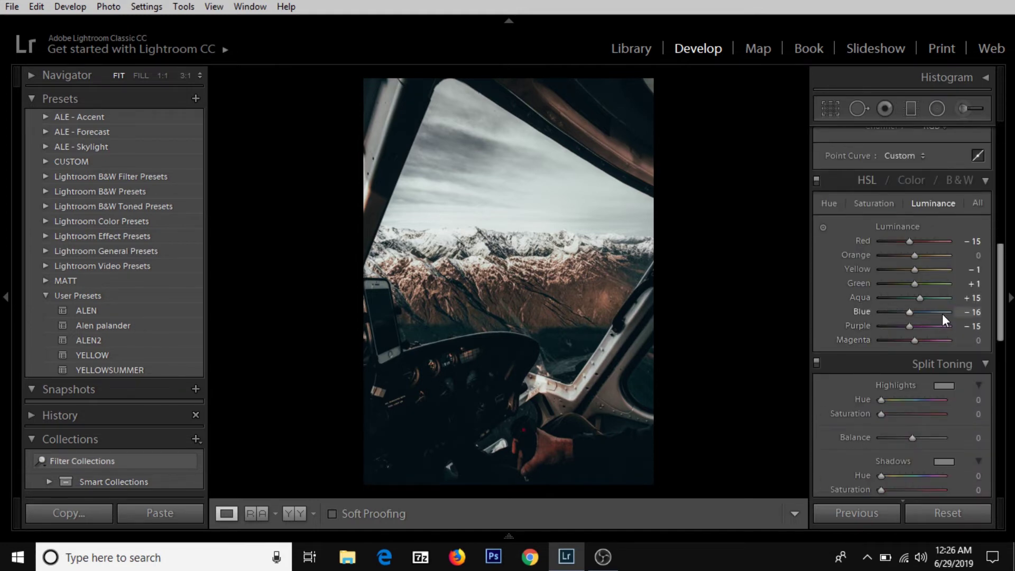
left_click_drag(999, 333, 999, 488)
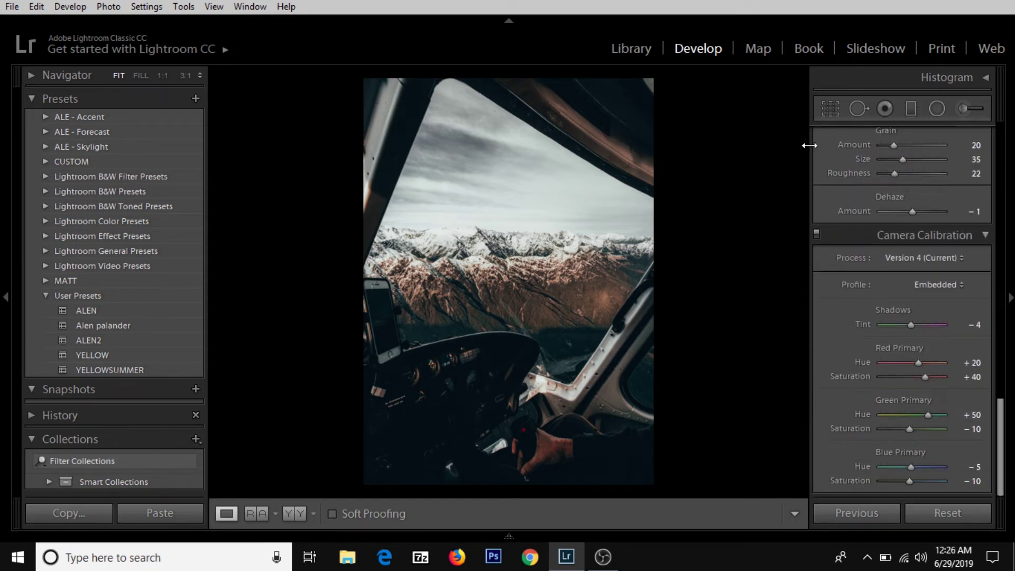
left_click(648, 50)
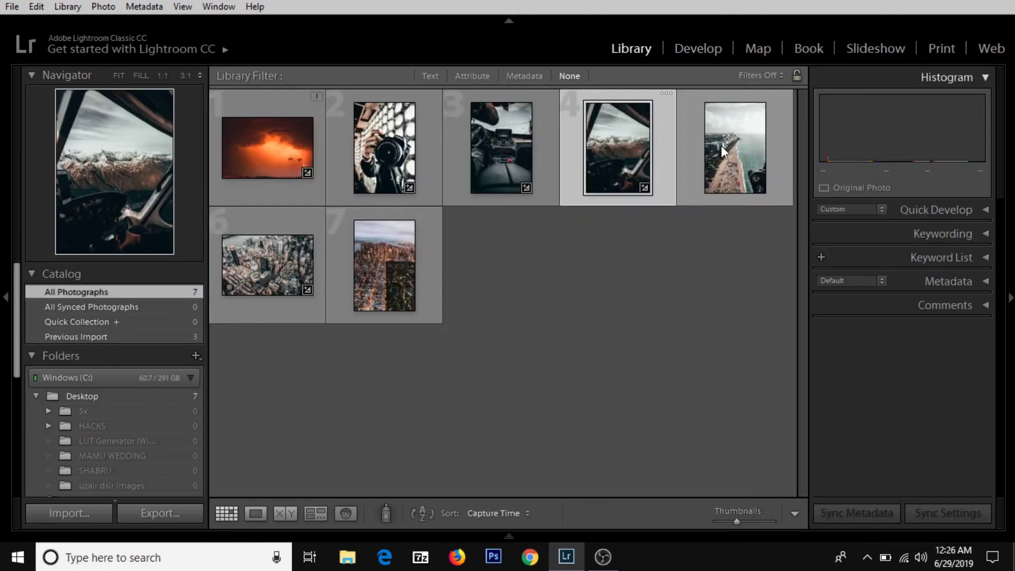
left_click(728, 160)
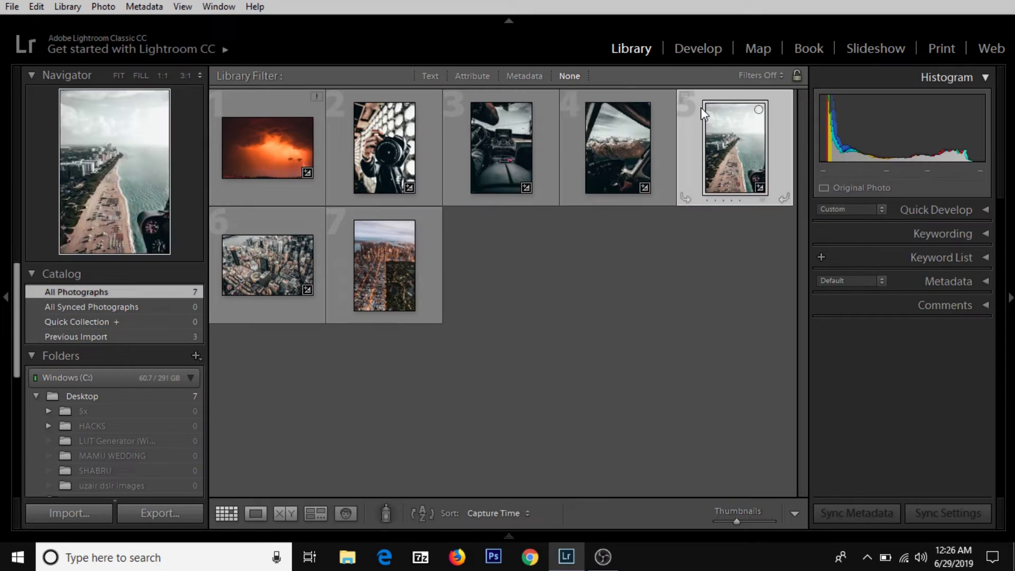
left_click(694, 51)
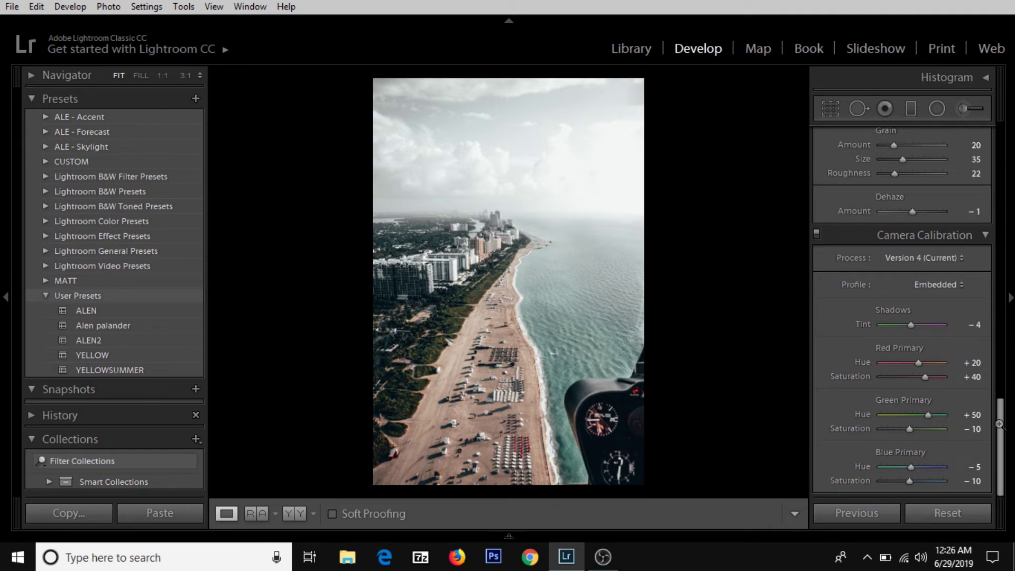
left_click_drag(999, 424, 1009, 127)
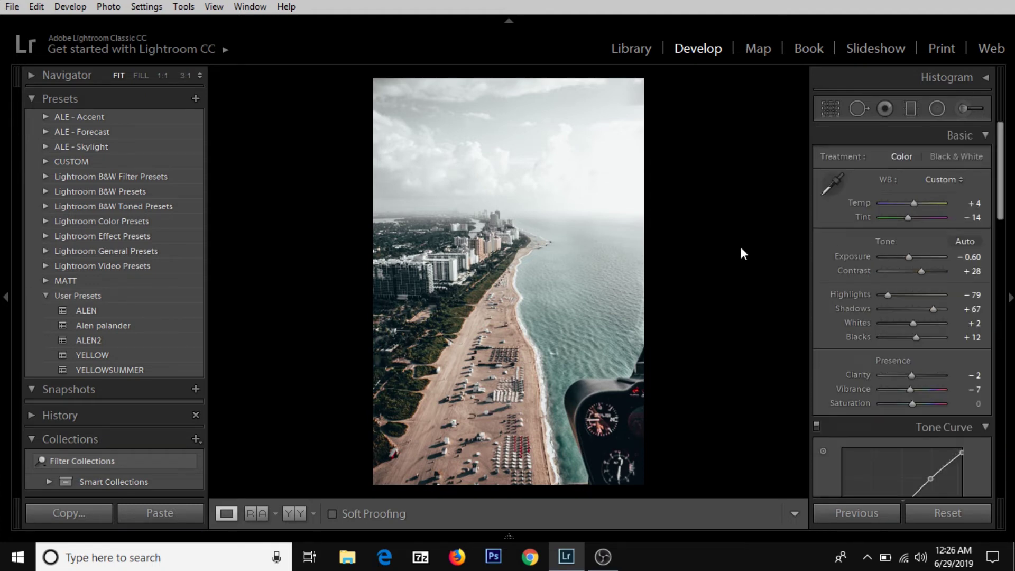
key("backslash")
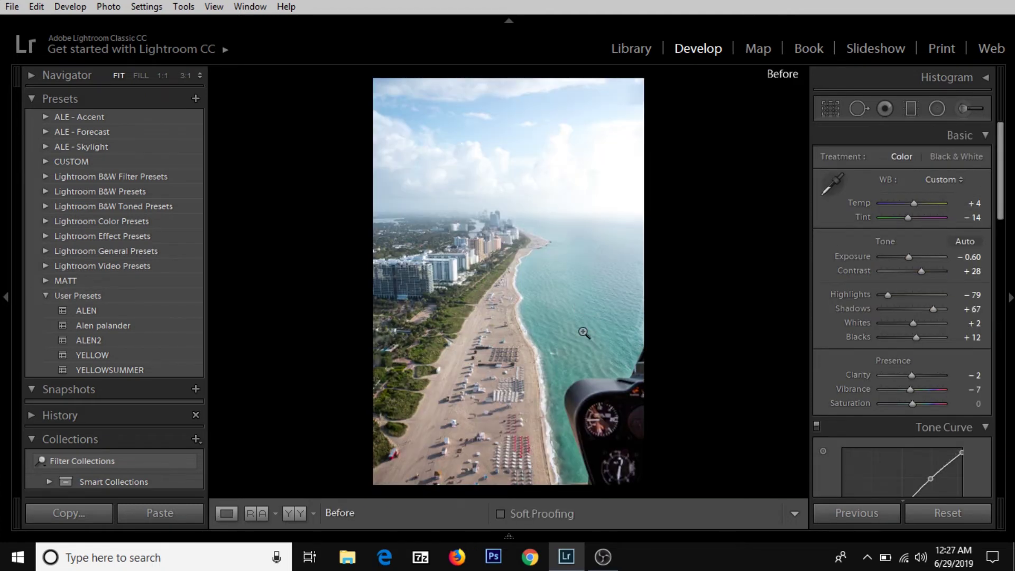
key("backslash")
key("backslash")
key("backslash")
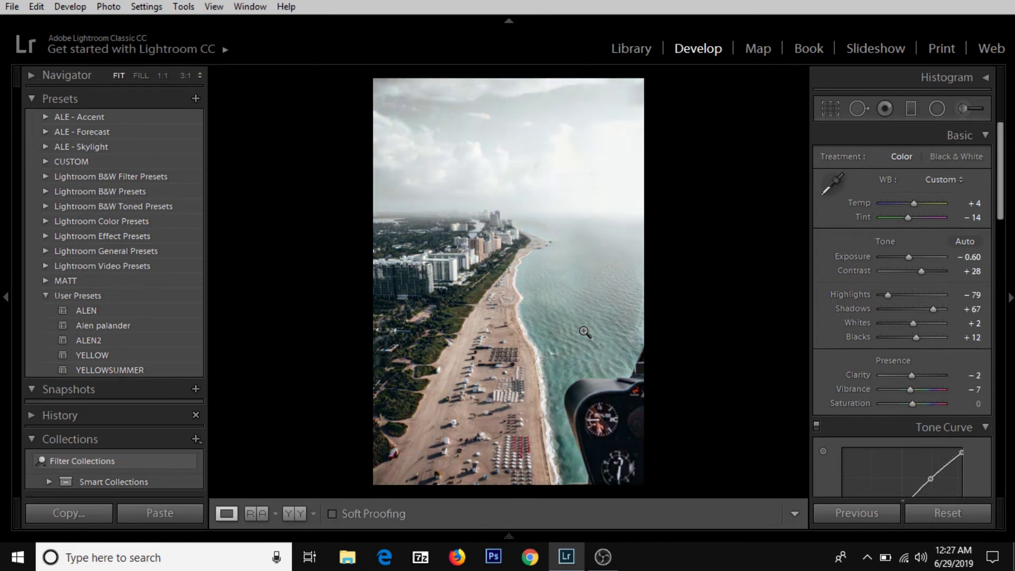
left_click(645, 53)
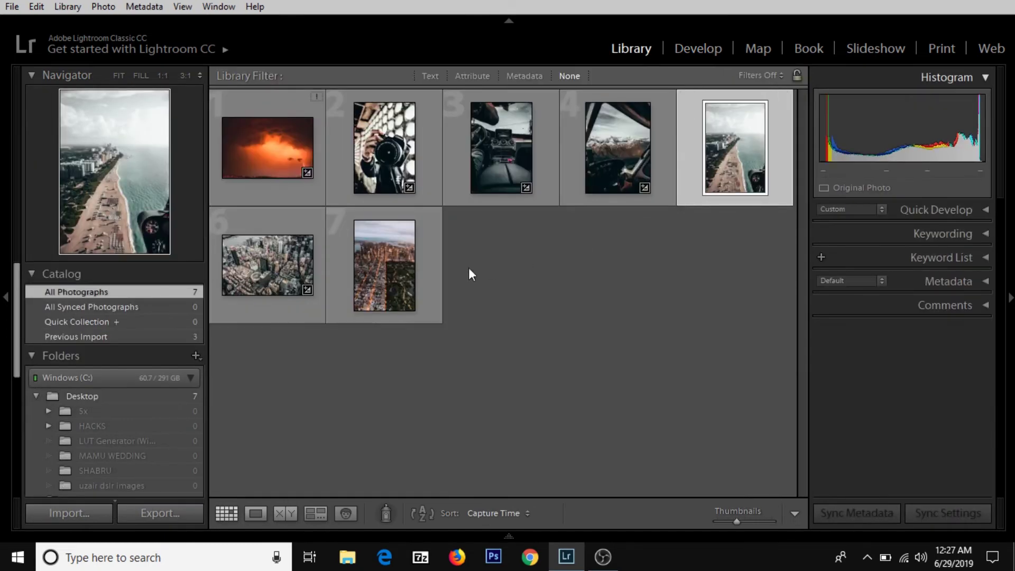
left_click(306, 270)
left_click(693, 54)
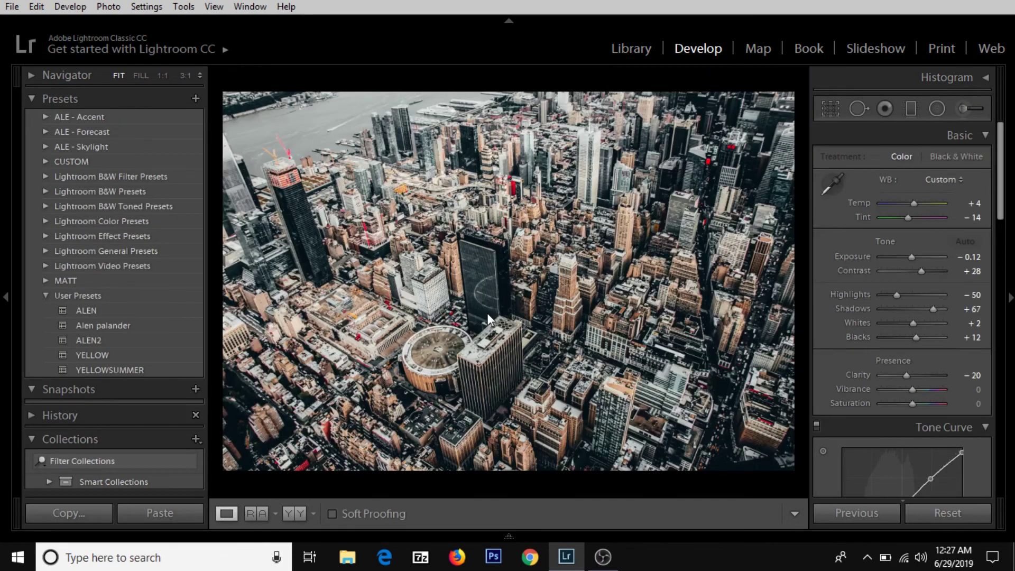
key("backslash")
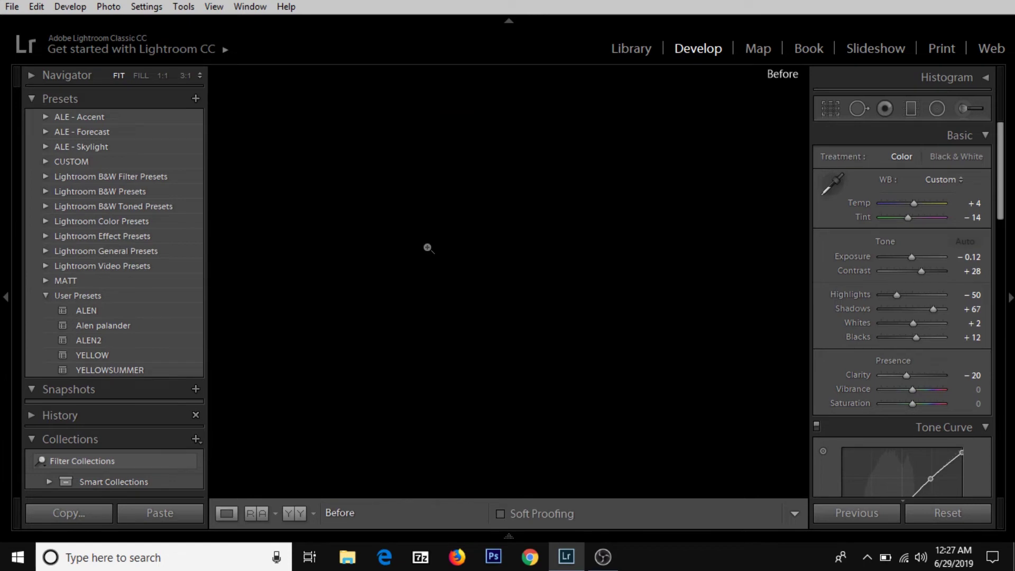
key("backslash")
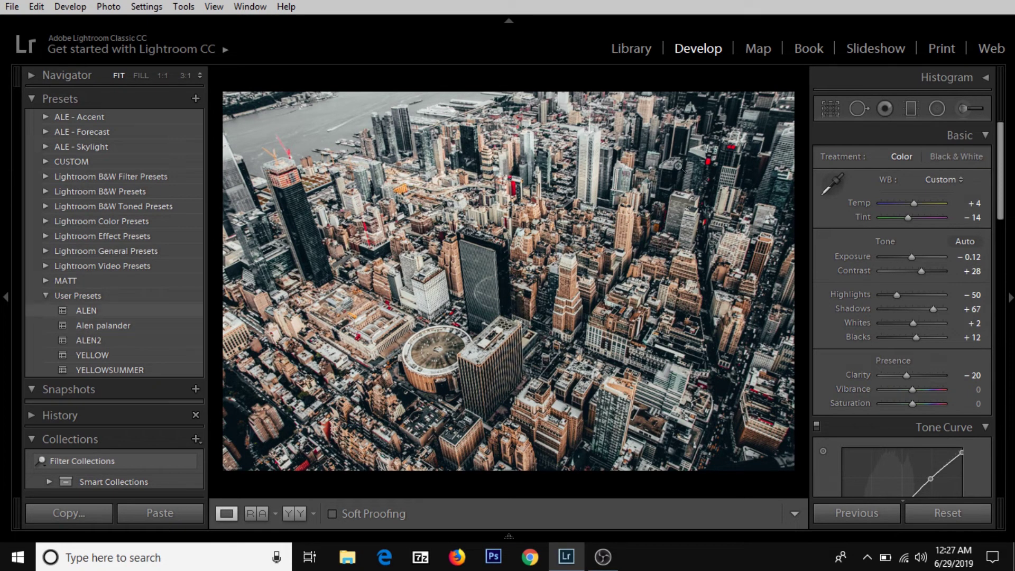
left_click(637, 49)
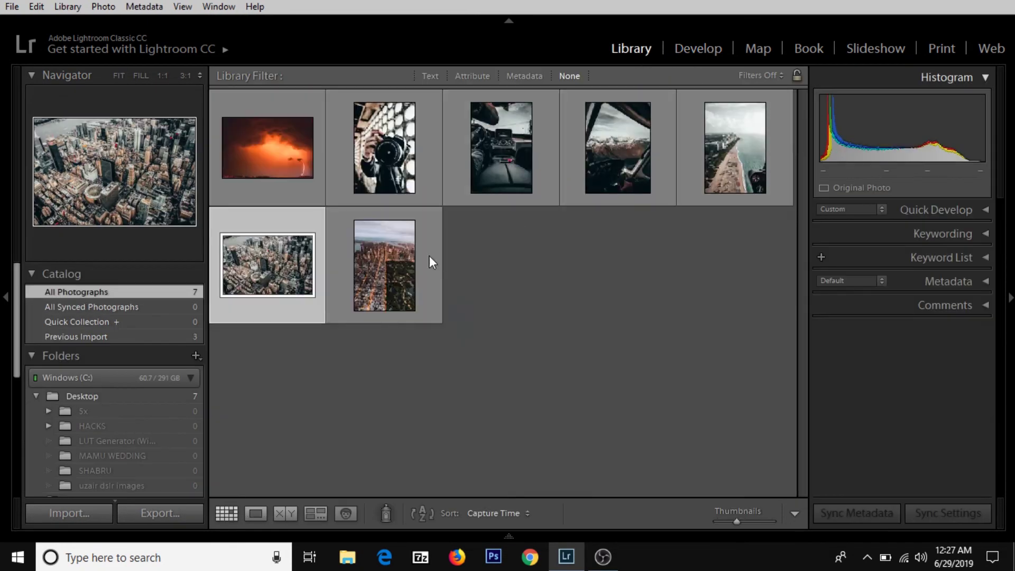
Open the night city-and-park photo in Develop and apply the custom user preset.
left_click(383, 261)
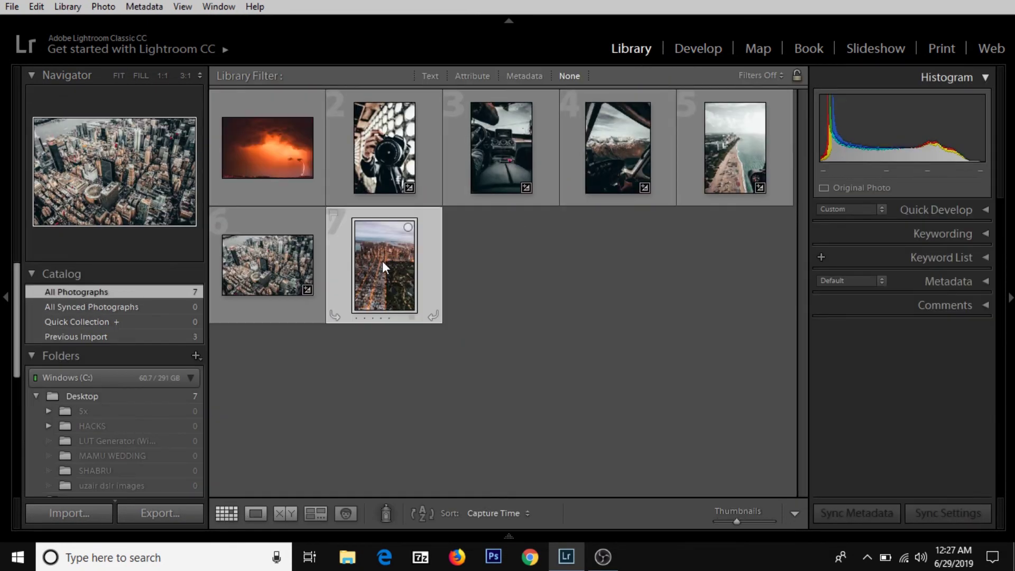
left_click(692, 52)
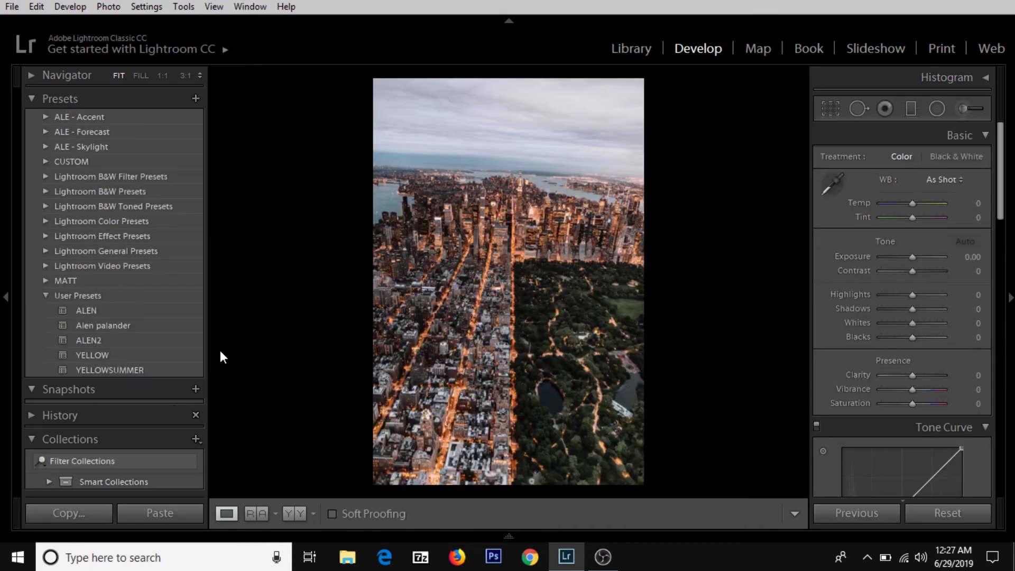
left_click(108, 326)
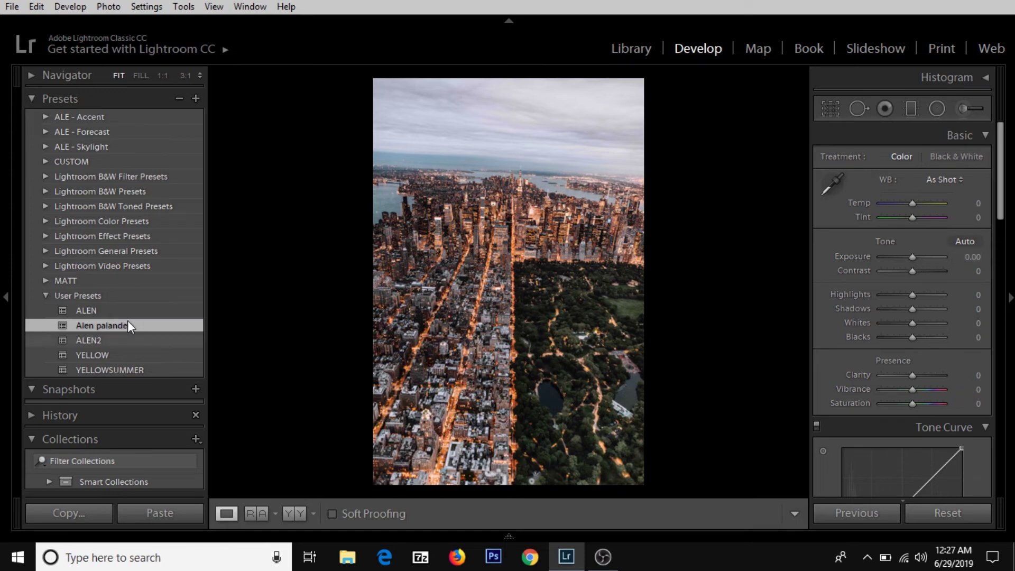
left_click(109, 311)
left_click(100, 327)
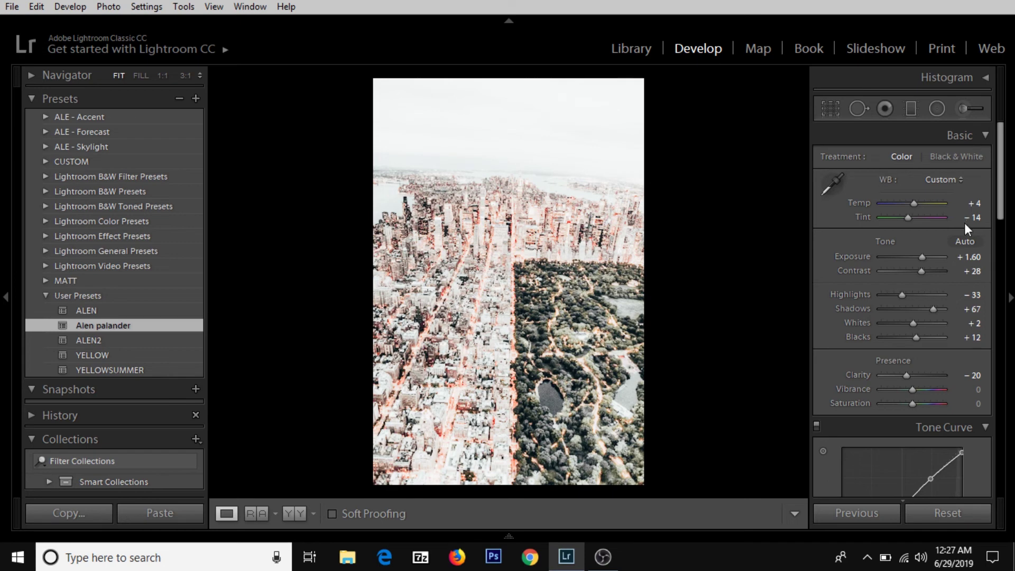
Set Exposure to -0.12 and Highlights to -100, then return to the Library grid.
left_click_drag(922, 257, 912, 256)
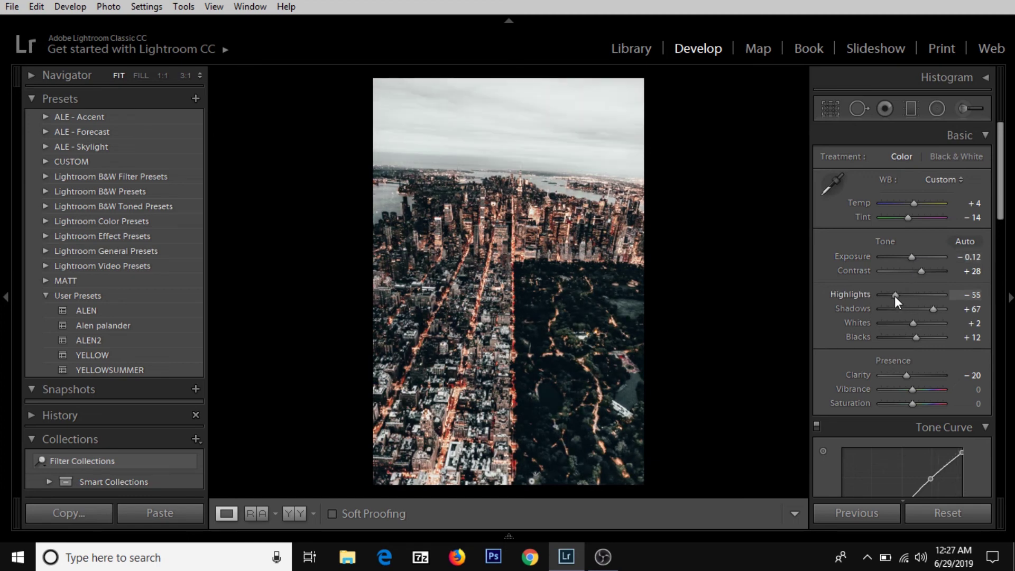
left_click_drag(895, 295, 881, 295)
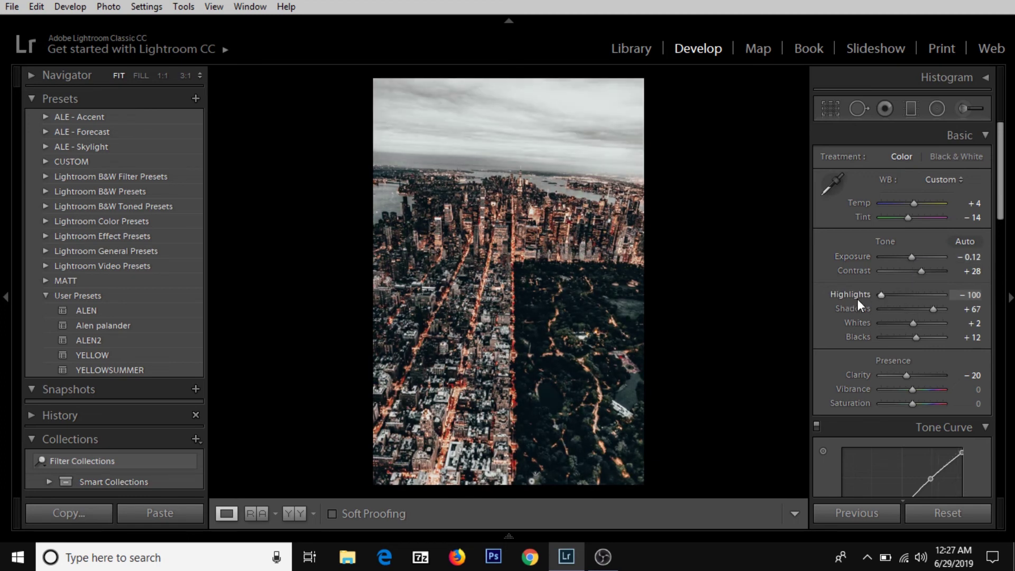
scroll(921, 338, "down", 2)
scroll(966, 273, "down", 5)
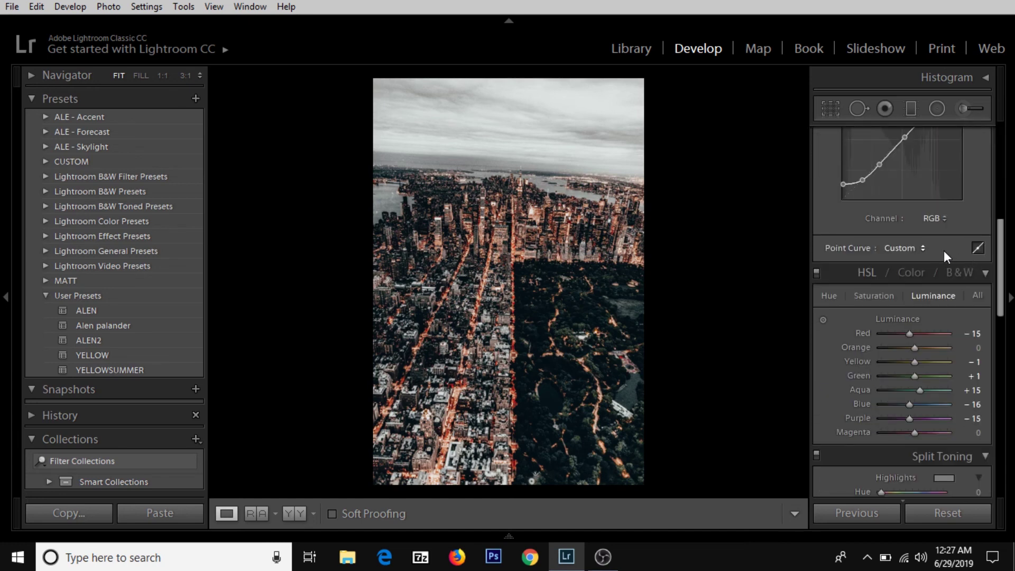
scroll(943, 259, "up", 2)
scroll(944, 274, "up", 2)
scroll(944, 312, "down", 2)
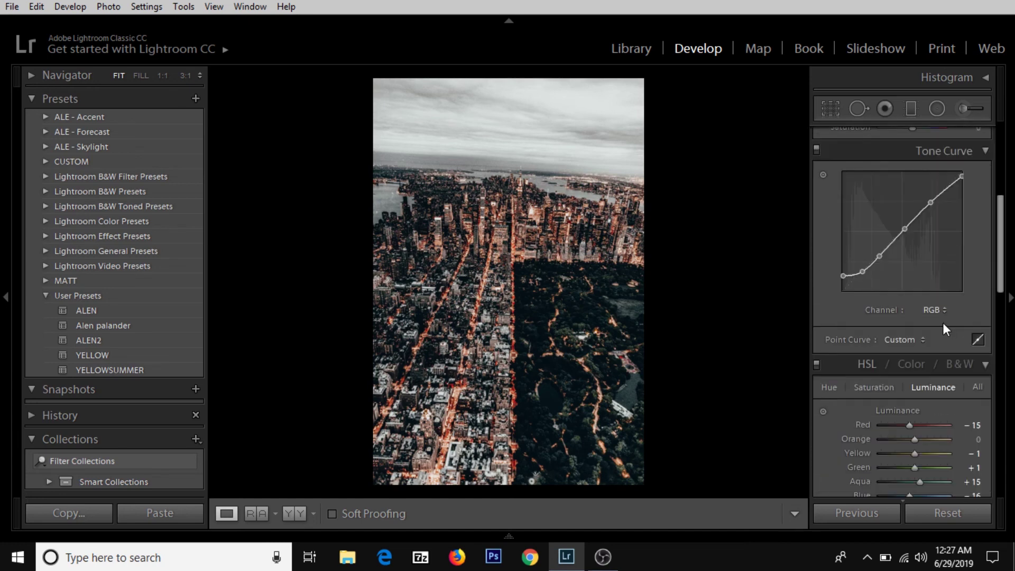
scroll(979, 271, "up", 1)
scroll(885, 275, "down", 1)
scroll(888, 253, "up", 2)
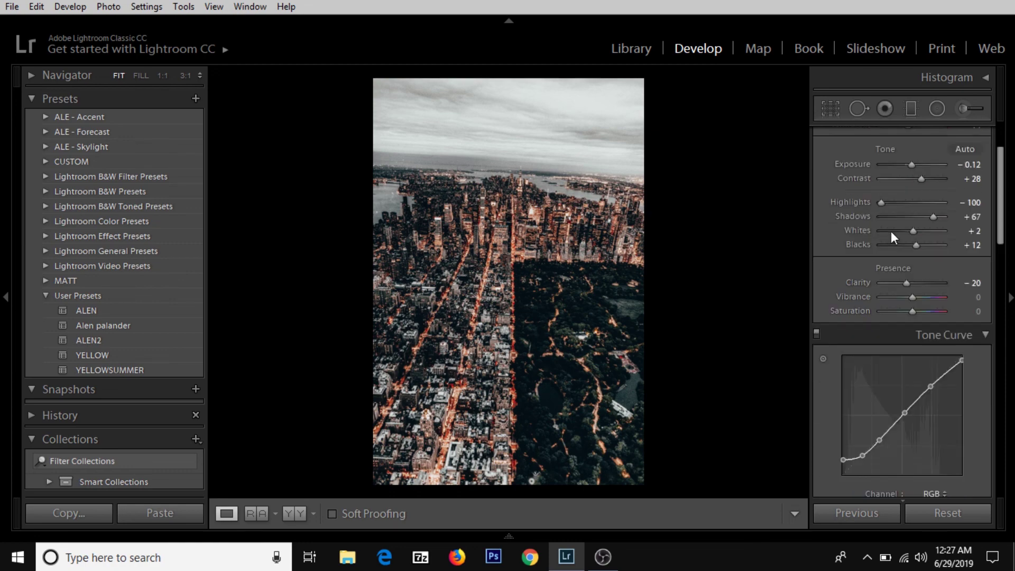
left_click(622, 48)
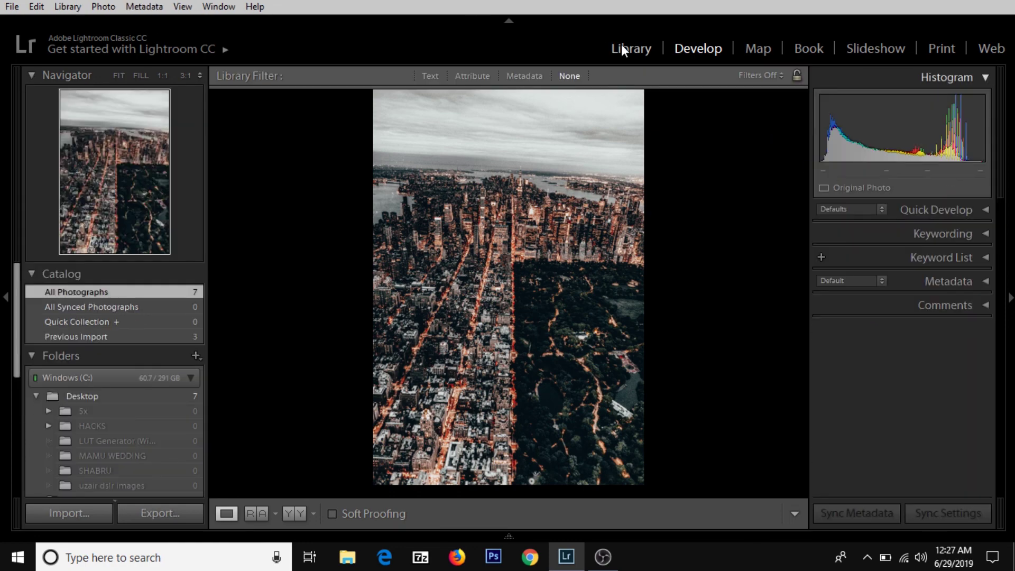